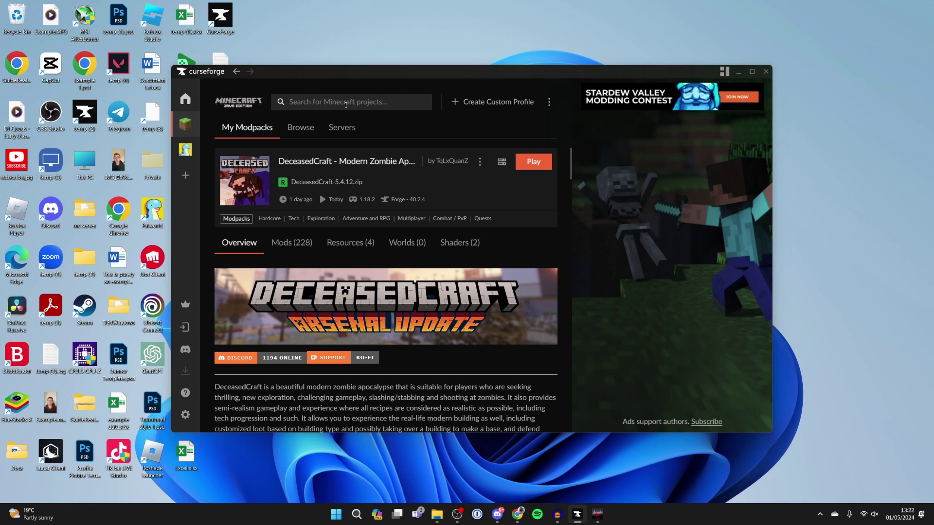
- Open the Medieval MC modpack from My Modpacks, then bring the Apex Hosting browser forward
{"action": "left_click", "coordinate": [258, 130]}
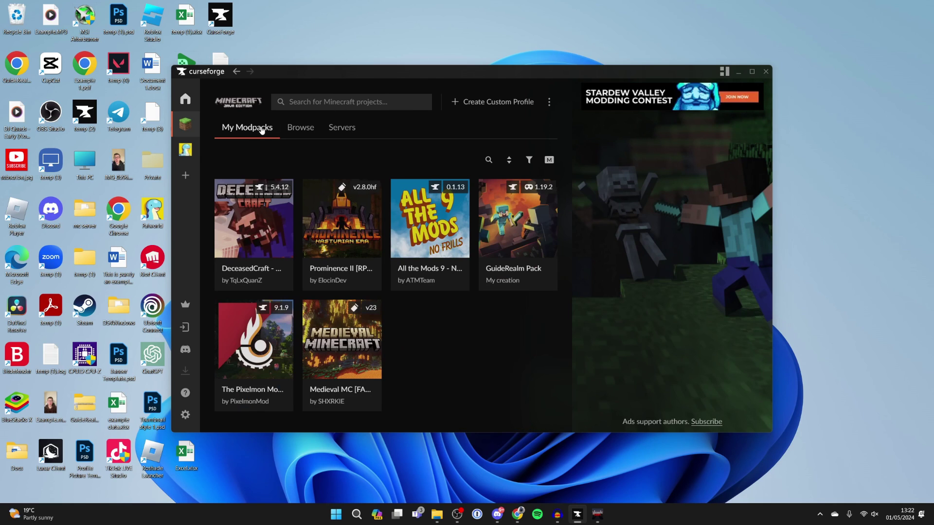
{"action": "left_click", "coordinate": [354, 342]}
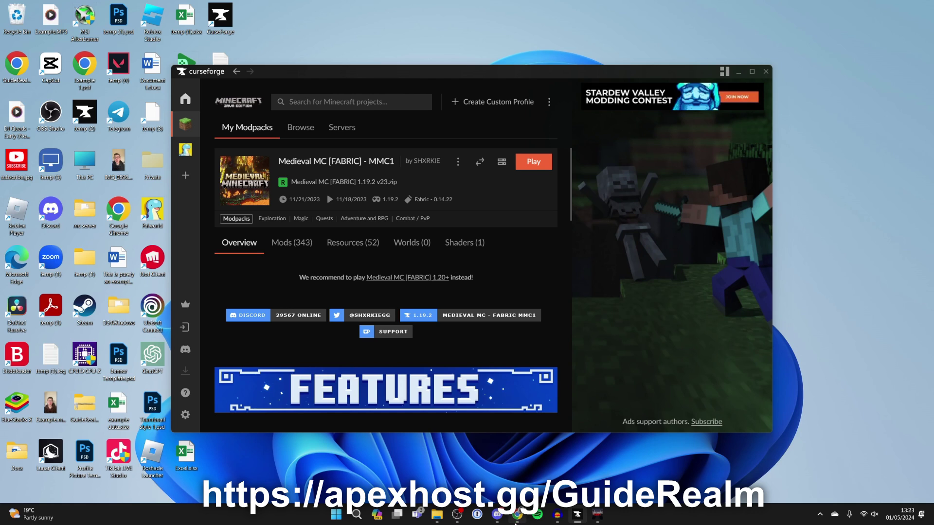
{"action": "left_click", "coordinate": [517, 514]}
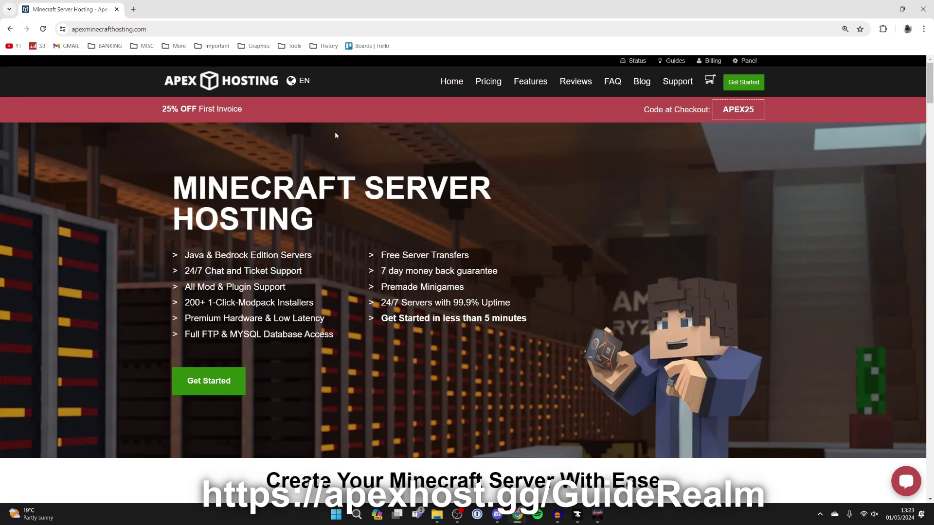
{"action": "scroll", "coordinate": [329, 146], "scroll_direction": "down", "scroll_amount": 8}
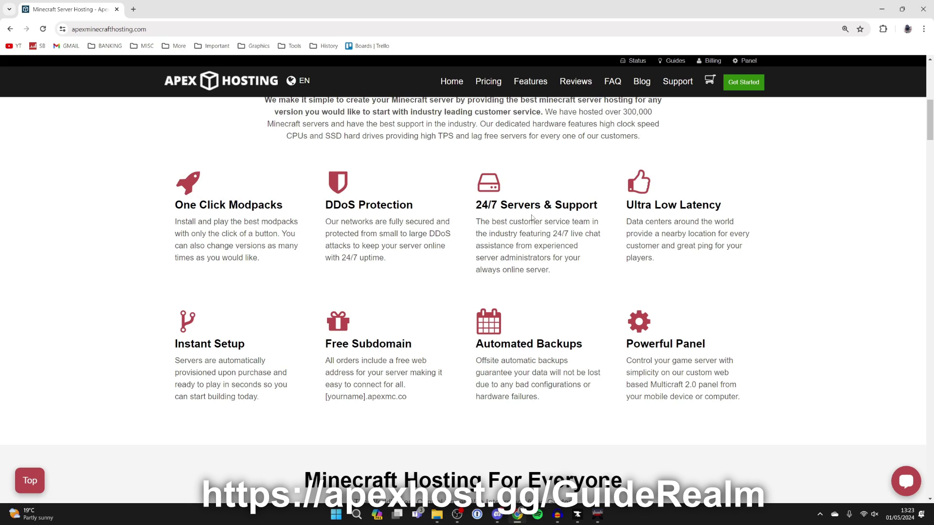
{"action": "scroll", "coordinate": [214, 152], "scroll_direction": "up", "scroll_amount": 8}
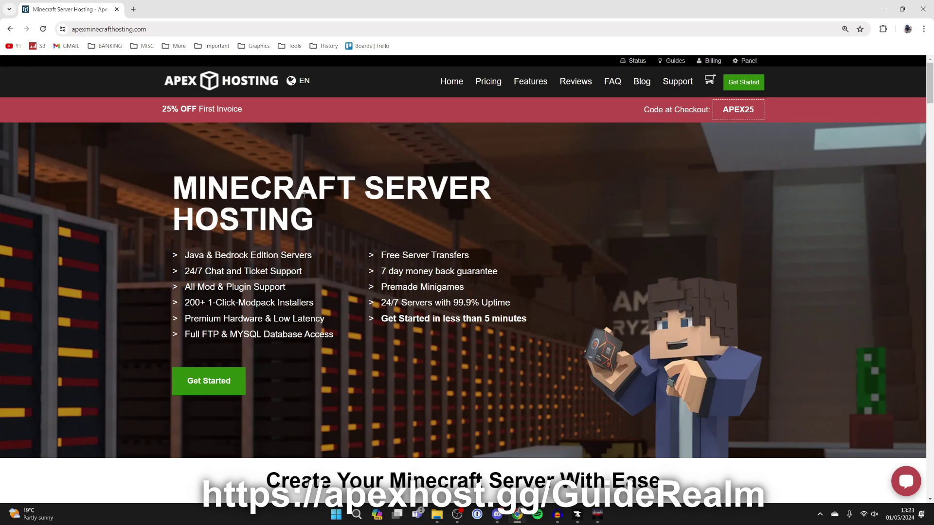
{"action": "left_click", "coordinate": [220, 388]}
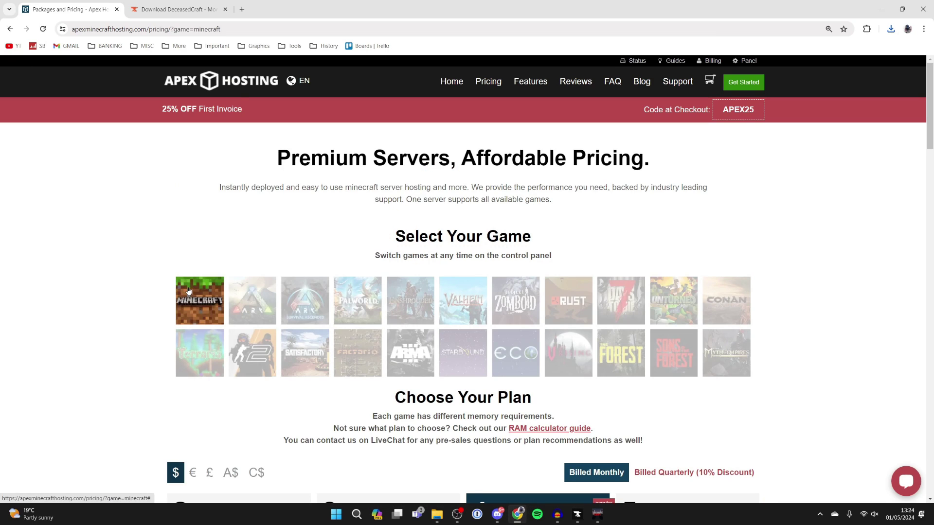
- Scroll down to the RAM plan cards and order the 8GB plan
{"action": "scroll", "coordinate": [188, 290], "scroll_direction": "down", "scroll_amount": 5}
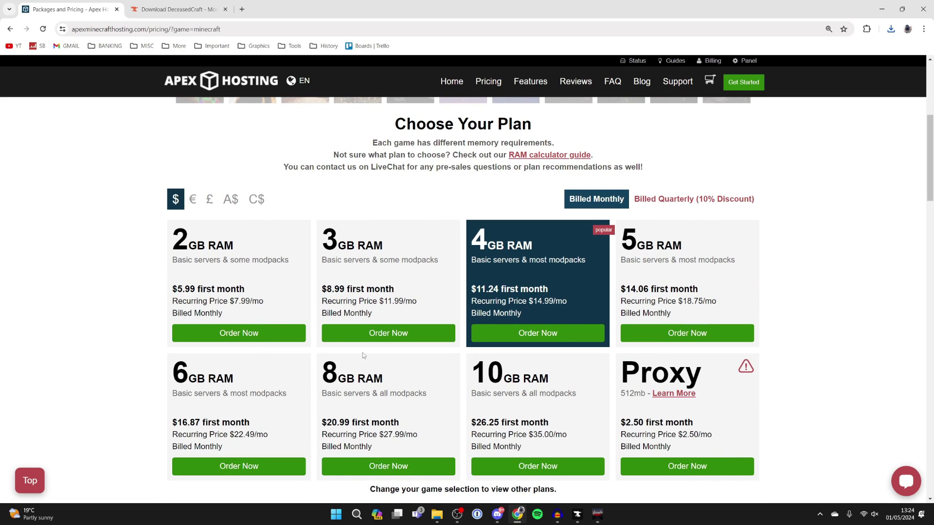
{"action": "scroll", "coordinate": [361, 348], "scroll_direction": "down", "scroll_amount": 1}
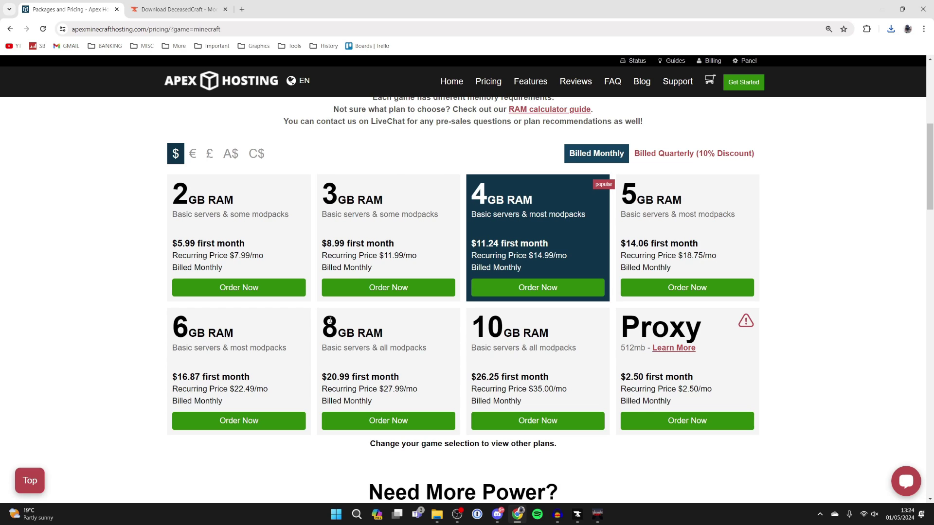
{"action": "scroll", "coordinate": [330, 318], "scroll_direction": "down", "scroll_amount": 1}
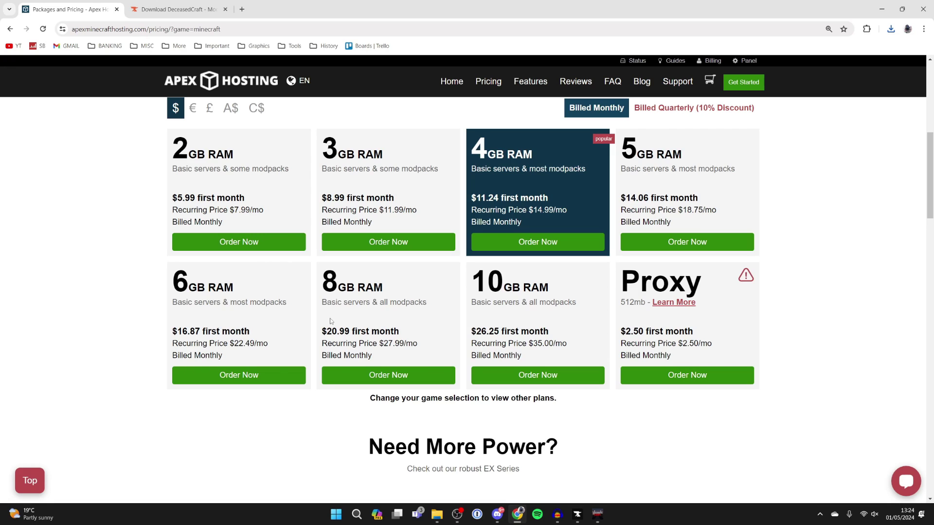
{"action": "left_click", "coordinate": [402, 377]}
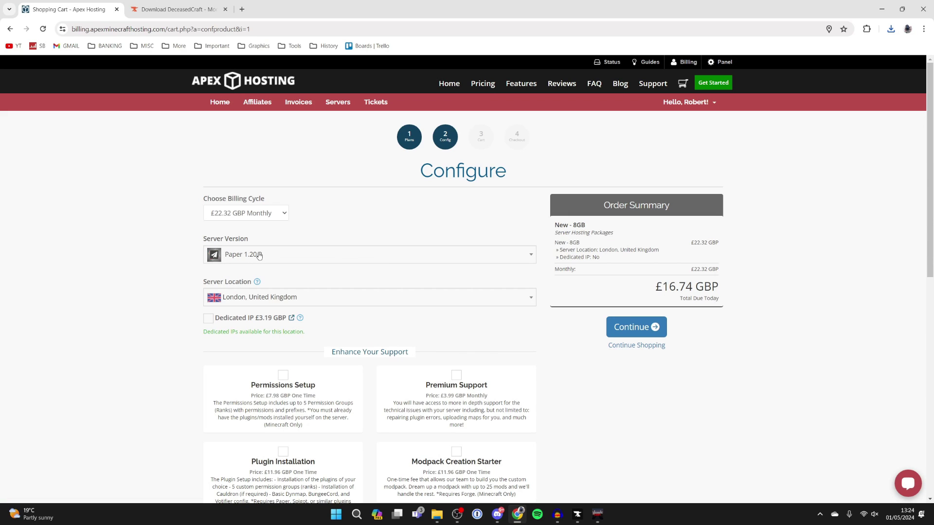
- Search 'dec' in the server version list and select Deceased Craft for the 8GB order
{"action": "left_click", "coordinate": [258, 255]}
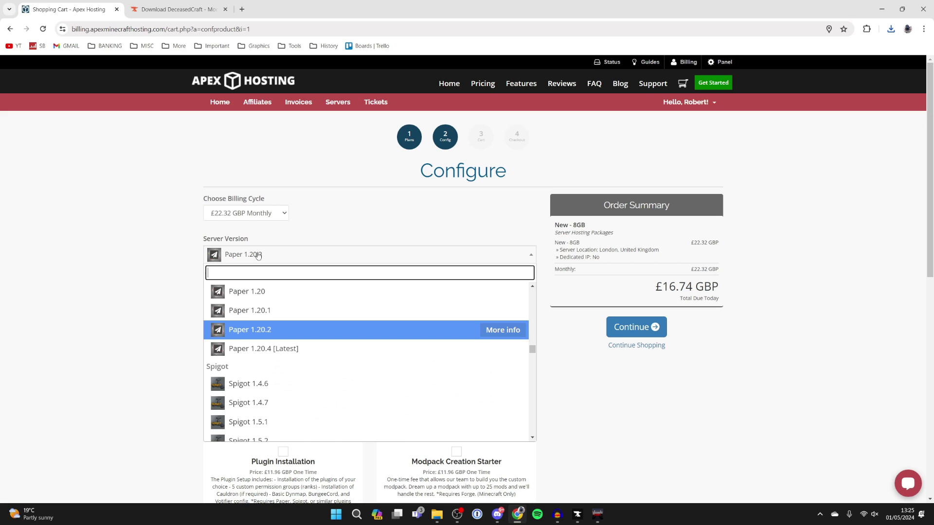
{"action": "type", "text": "dec"}
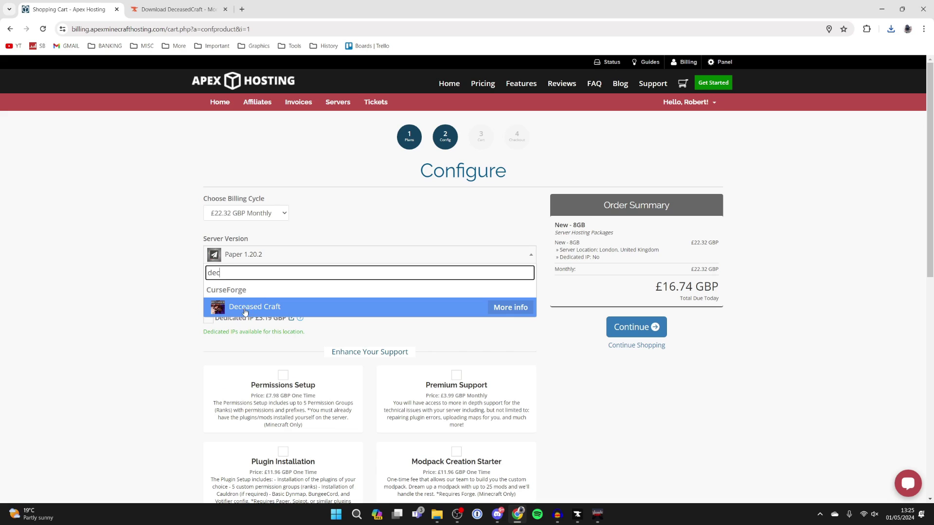
{"action": "left_click", "coordinate": [245, 312]}
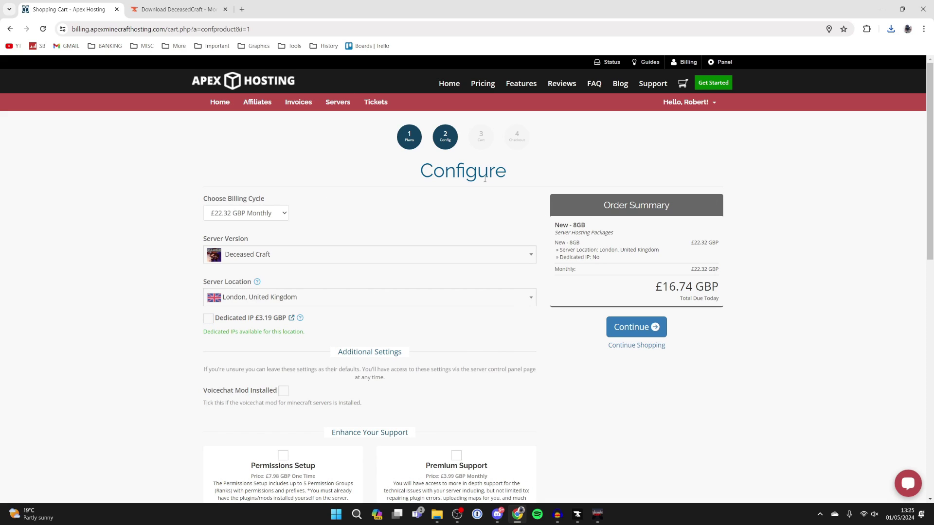
{"action": "scroll", "coordinate": [467, 194], "scroll_direction": "down", "scroll_amount": 2}
- Open the GuideRealm server's page from the Apex Hosting panel
{"action": "scroll", "coordinate": [535, 243], "scroll_direction": "up", "scroll_amount": 2}
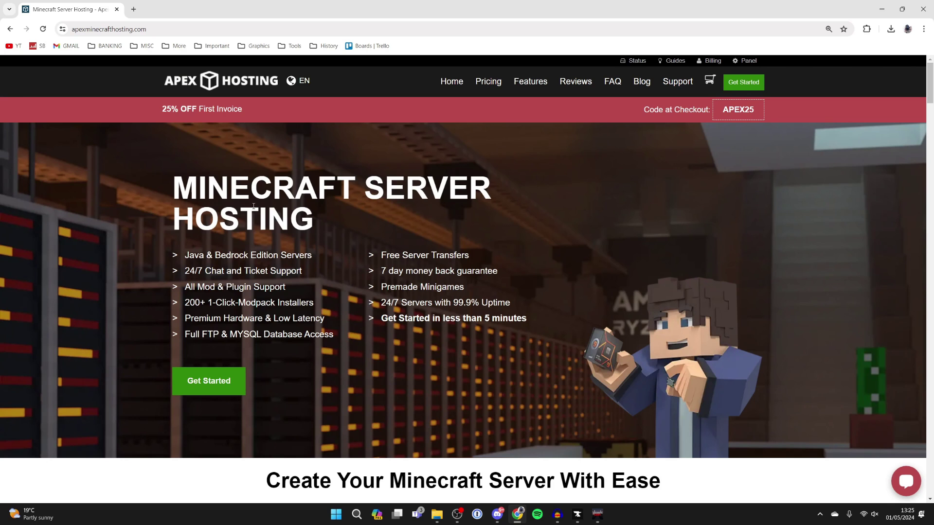
{"action": "left_click", "coordinate": [745, 60]}
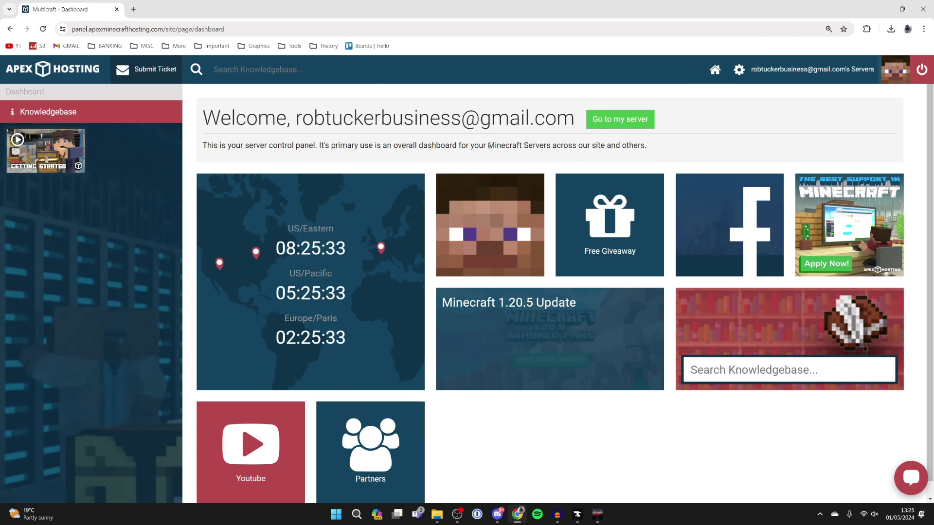
{"action": "left_click", "coordinate": [603, 125]}
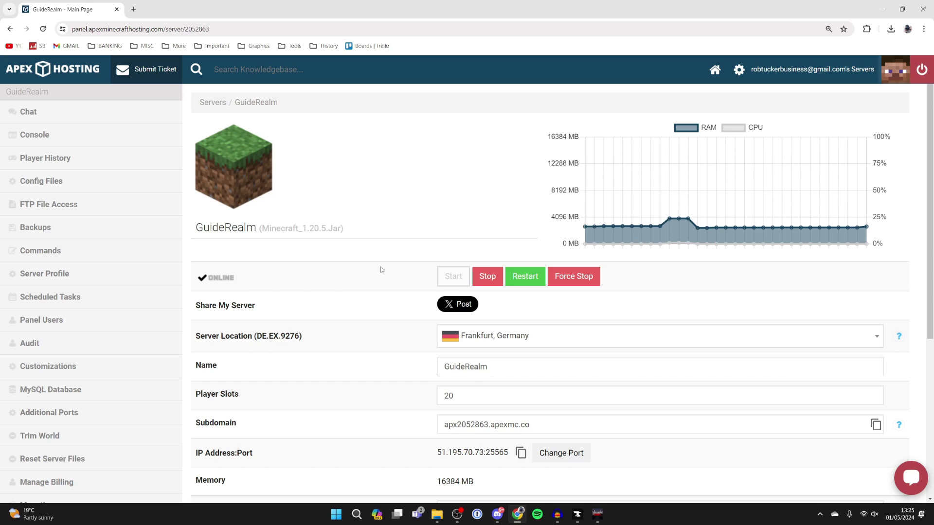
- Scroll to the Game File setting and open its list of game files
{"action": "scroll", "coordinate": [382, 270], "scroll_direction": "down", "scroll_amount": 4}
{"action": "scroll", "coordinate": [381, 271], "scroll_direction": "up", "scroll_amount": 4}
{"action": "scroll", "coordinate": [373, 251], "scroll_direction": "down", "scroll_amount": 3}
{"action": "scroll", "coordinate": [382, 260], "scroll_direction": "up", "scroll_amount": 3}
{"action": "scroll", "coordinate": [382, 261], "scroll_direction": "down", "scroll_amount": 5}
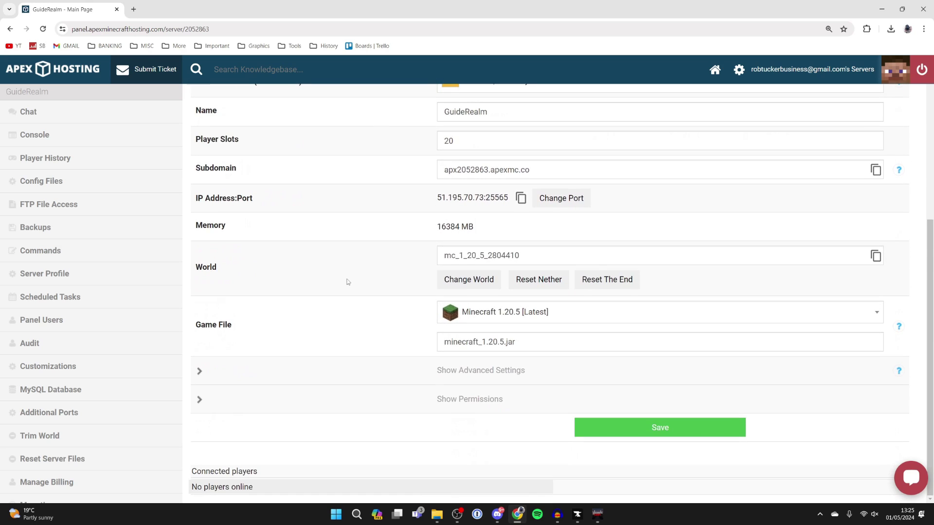
{"action": "left_click", "coordinate": [521, 317]}
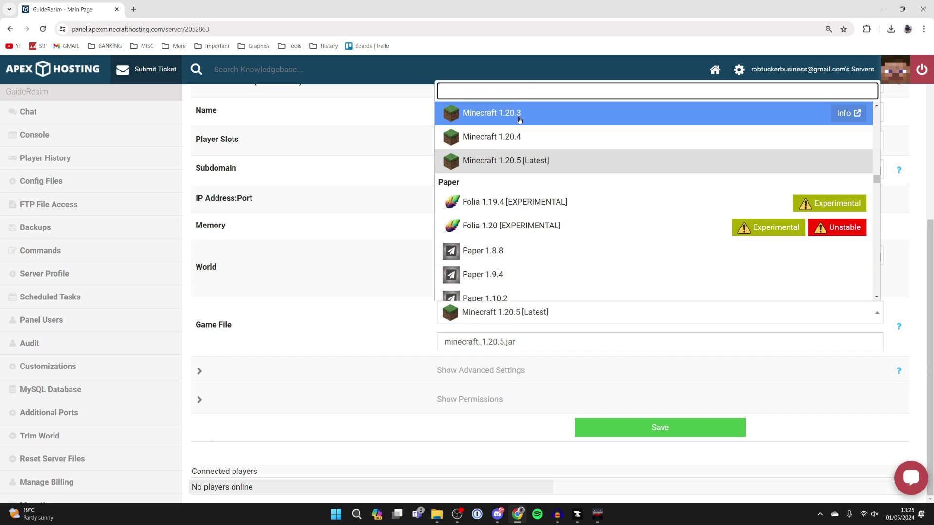
- Change GuideRealm's game file to Deceased Craft, create a new world, and restart the server
{"action": "type", "text": "dece"}
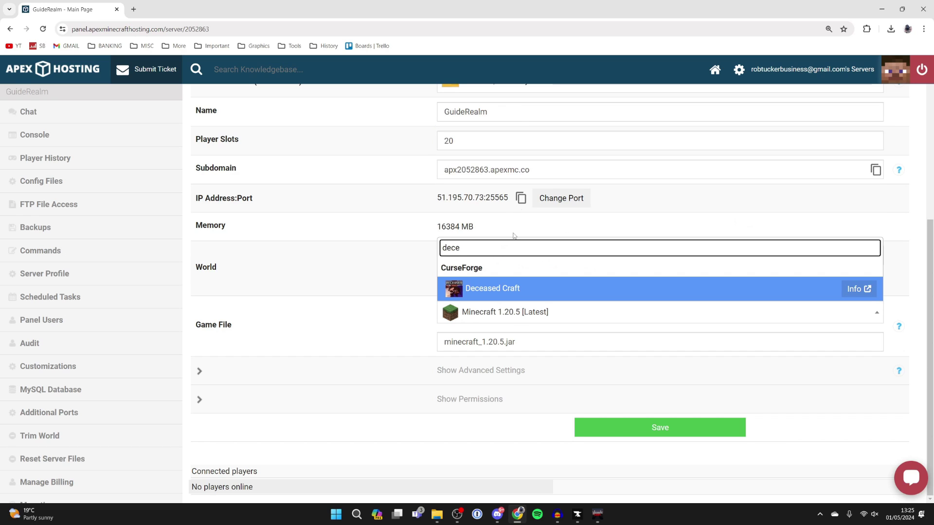
{"action": "left_click", "coordinate": [495, 289]}
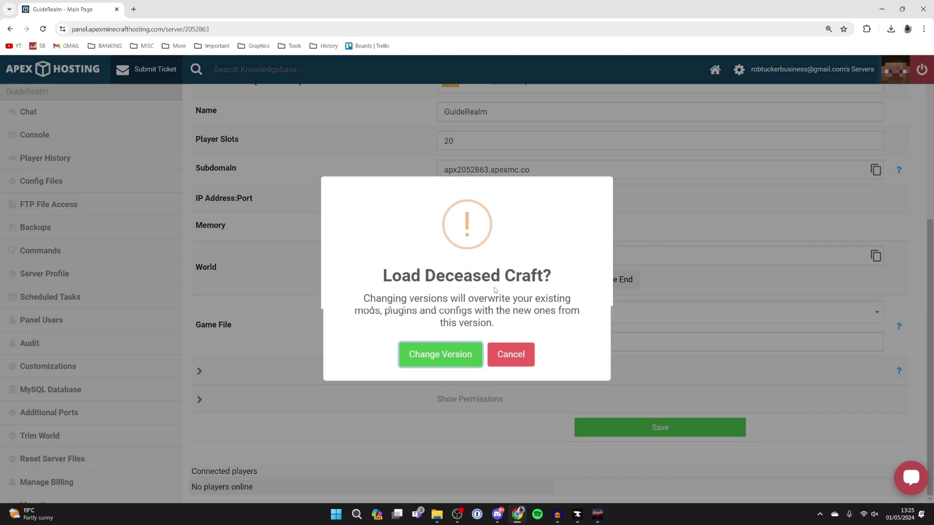
{"action": "left_click", "coordinate": [460, 351]}
{"action": "left_click", "coordinate": [427, 368]}
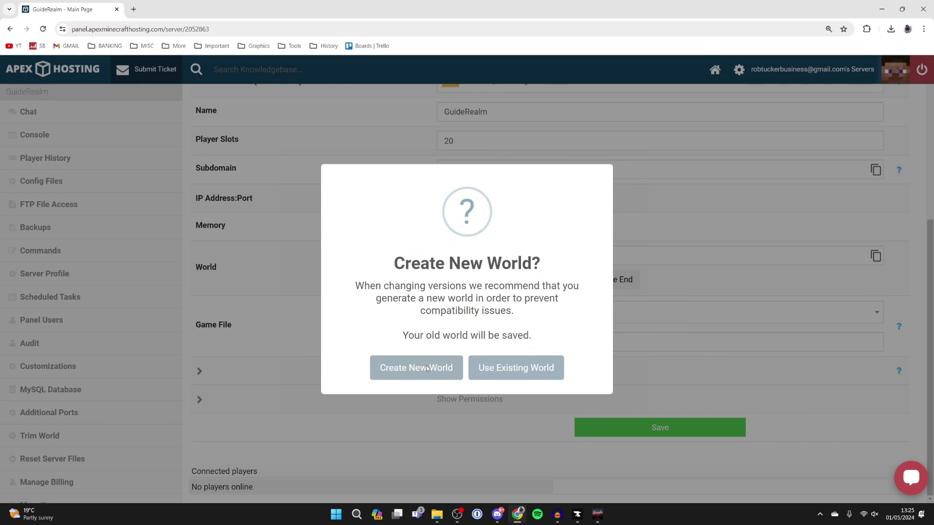
{"action": "left_click", "coordinate": [428, 363]}
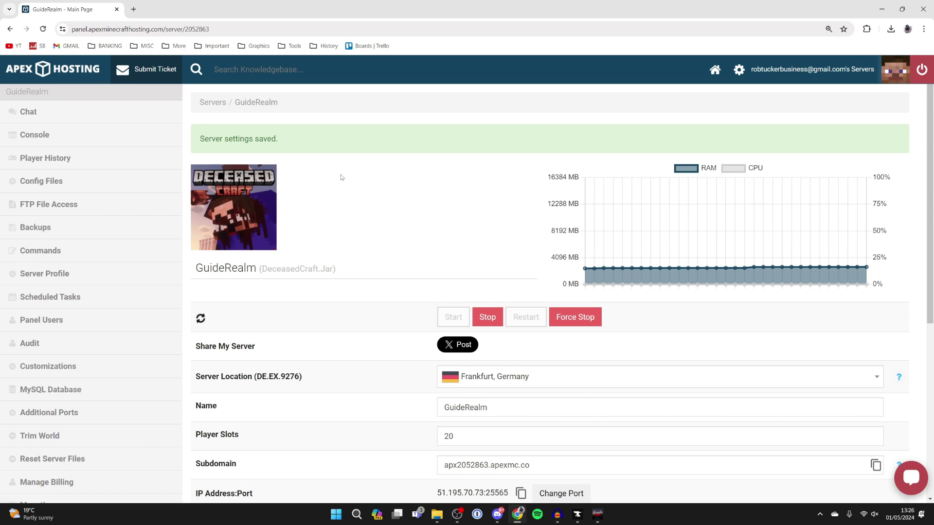
- Run 'op guiderealm' in the server console, then return to GuideRealm's main page
{"action": "left_click", "coordinate": [54, 139]}
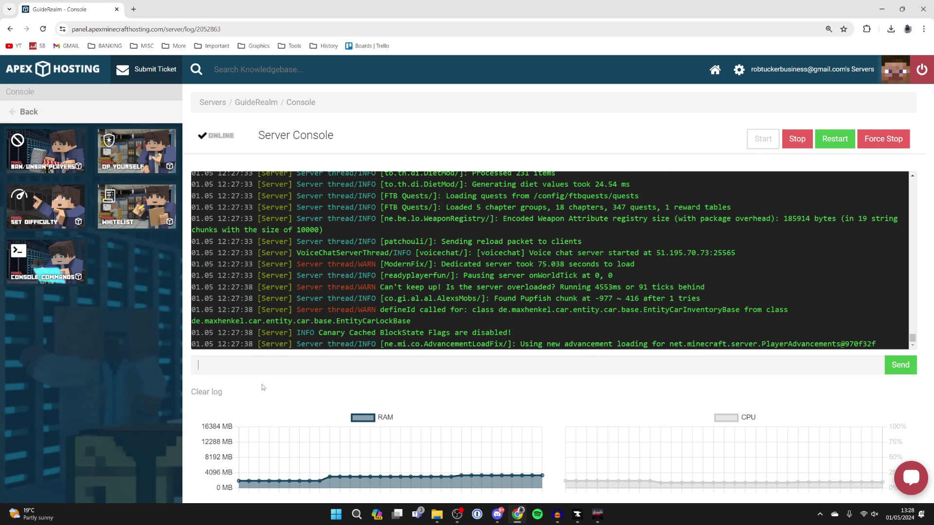
{"action": "type", "text": "op guiderealm"}
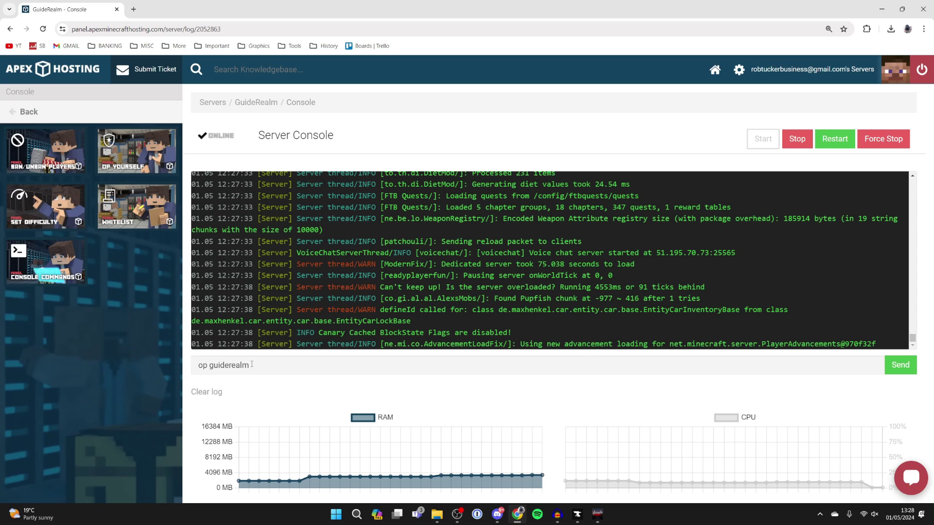
{"action": "key", "text": "Return"}
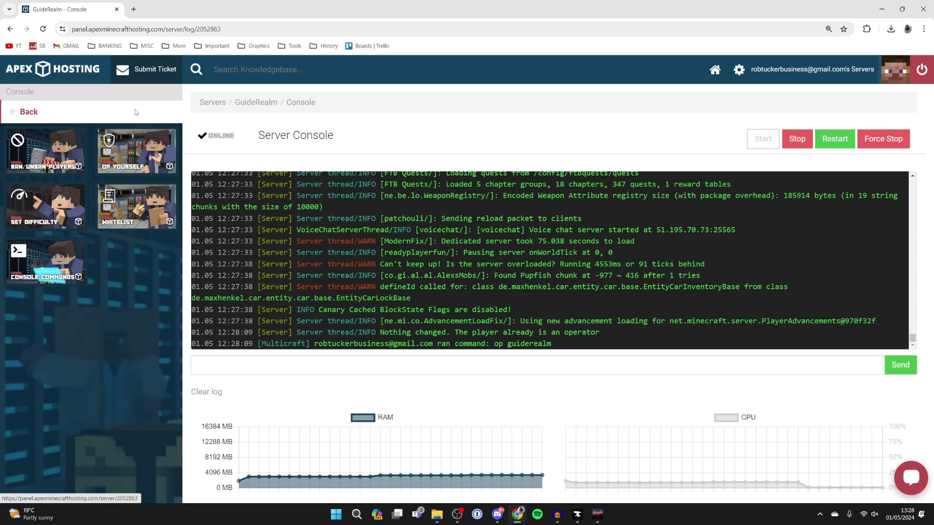
{"action": "left_click", "coordinate": [47, 109]}
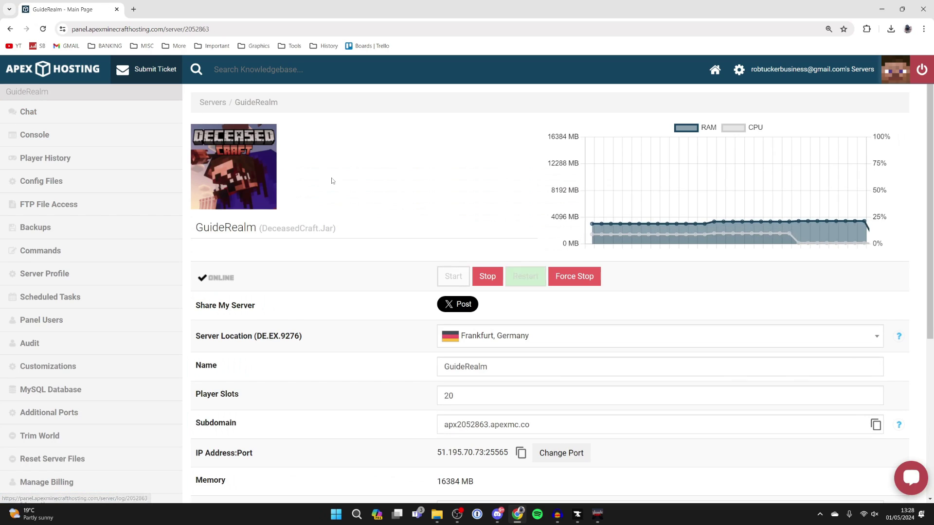
- Copy GuideRealm's connection address and open DeceasedCraft's multiplayer server list
{"action": "scroll", "coordinate": [331, 182], "scroll_direction": "down", "scroll_amount": 3}
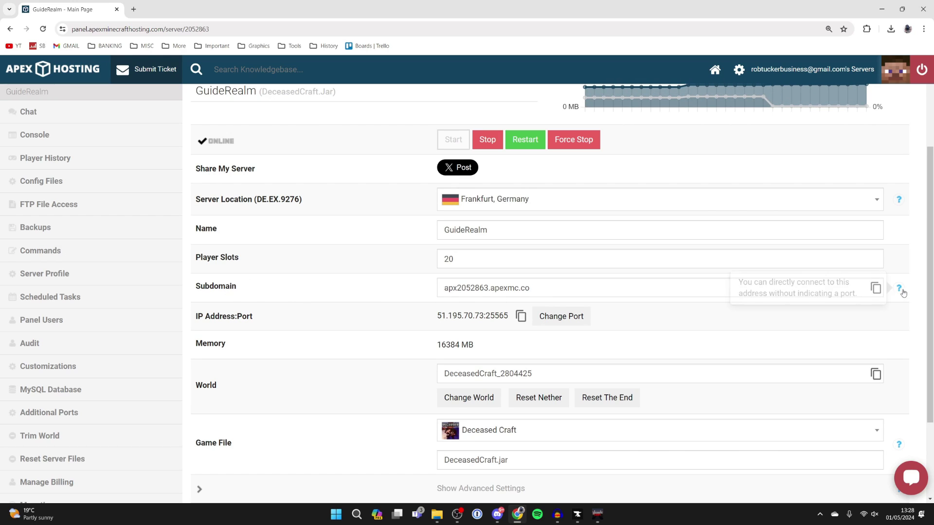
{"action": "left_click", "coordinate": [875, 288]}
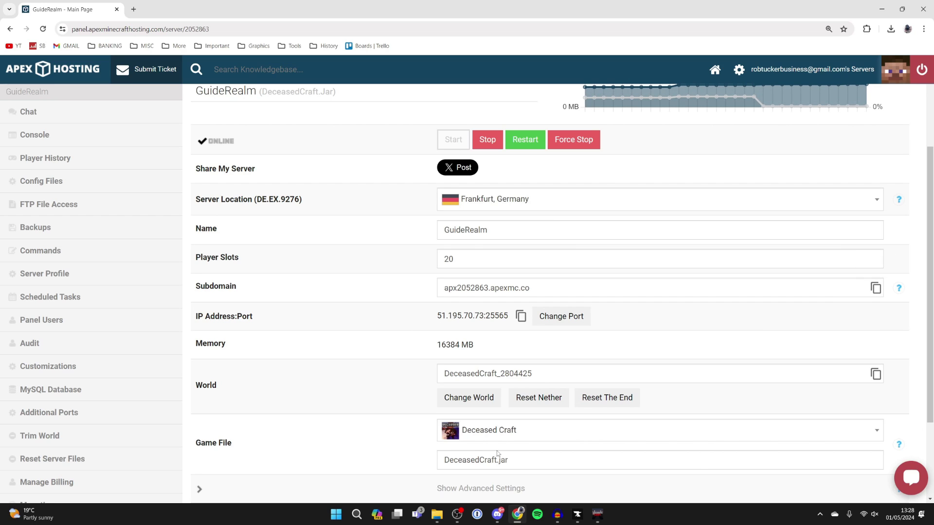
{"action": "left_click", "coordinate": [598, 514]}
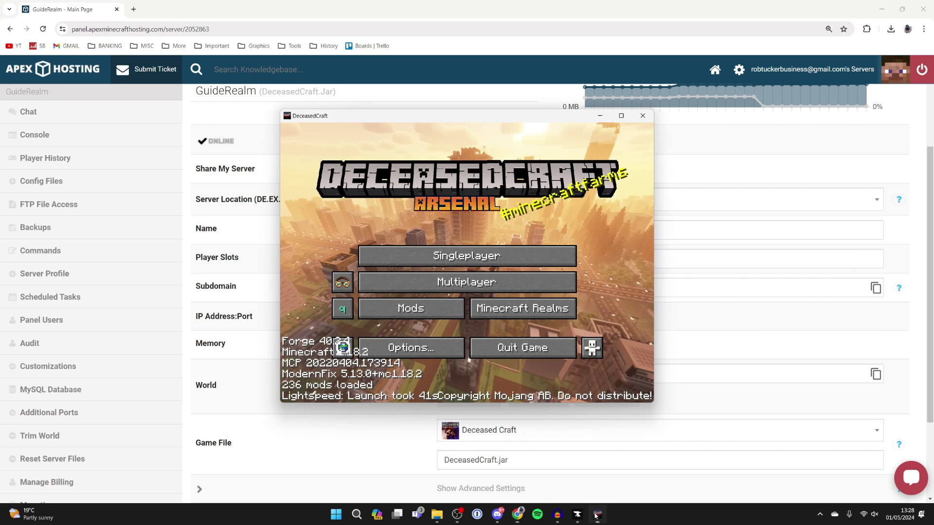
{"action": "left_click", "coordinate": [480, 284]}
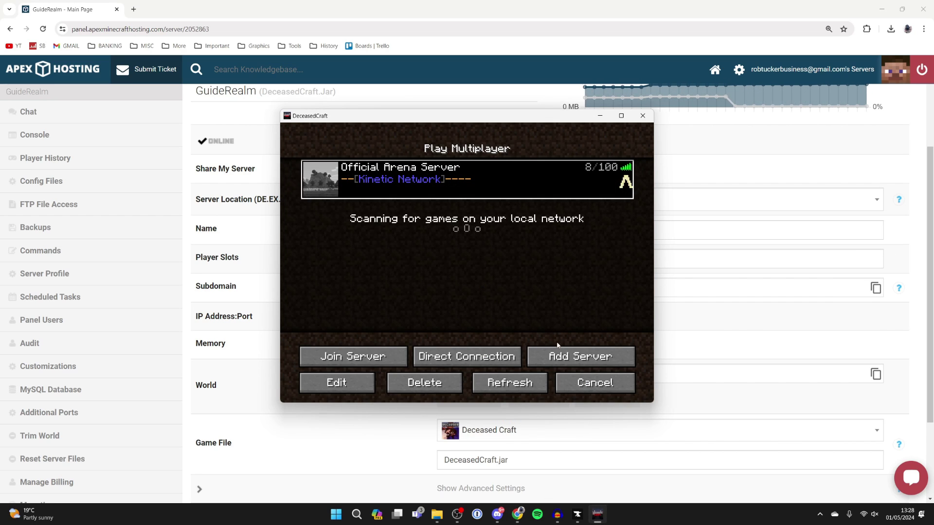
- Add a server entry with the pasted GuideRealm address, then select it and join
{"action": "left_click", "coordinate": [580, 357]}
{"action": "left_click", "coordinate": [418, 249]}
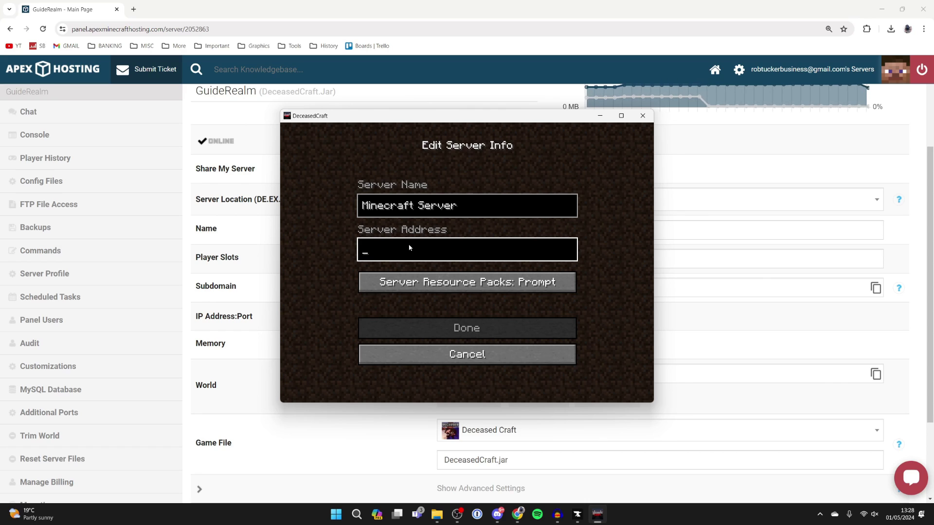
{"action": "key", "text": "ctrl+v"}
{"action": "left_click", "coordinate": [467, 328]}
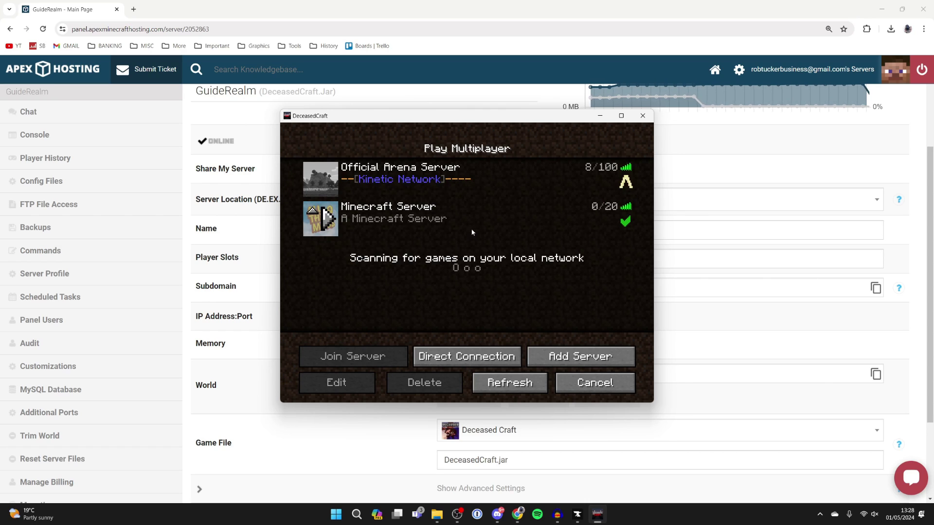
{"action": "left_click", "coordinate": [404, 225]}
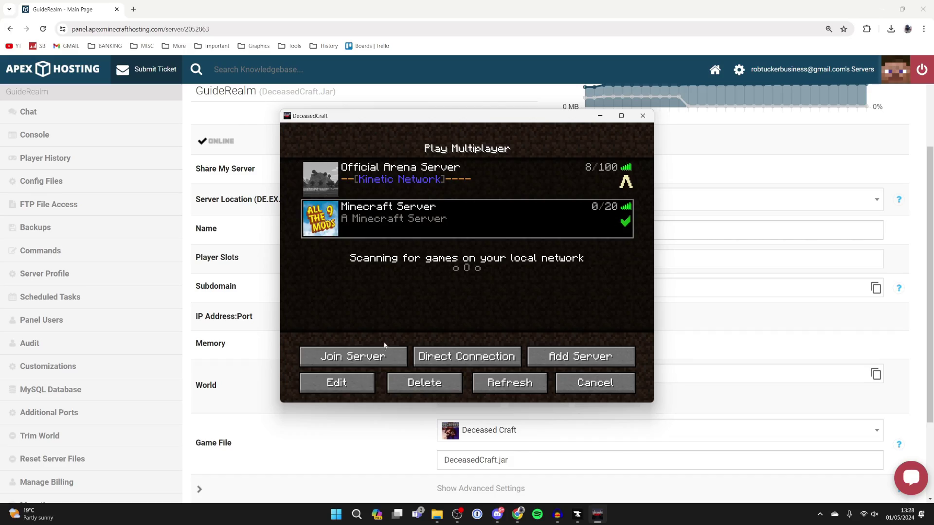
{"action": "left_click", "coordinate": [370, 356]}
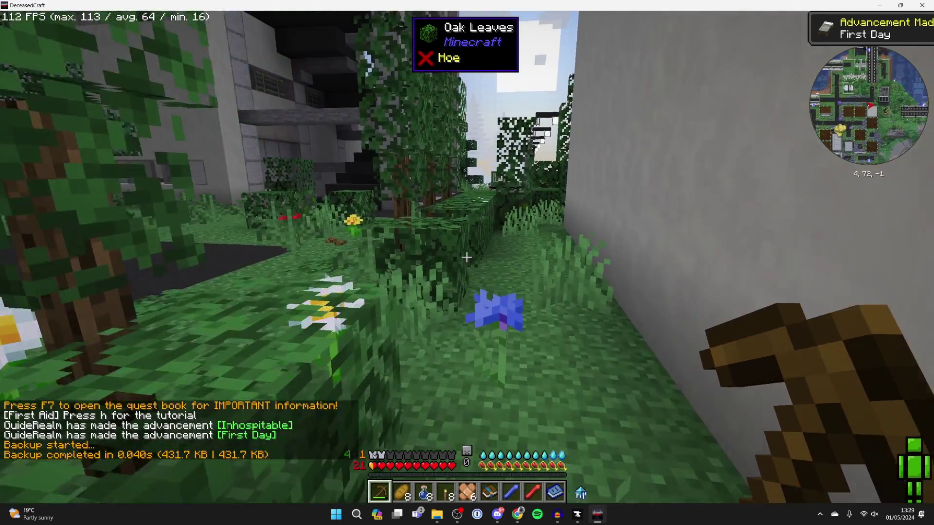
- Walk the overgrown town street past the oak tree, lavender and white building onto the road
{"action": "key", "text": "w"}
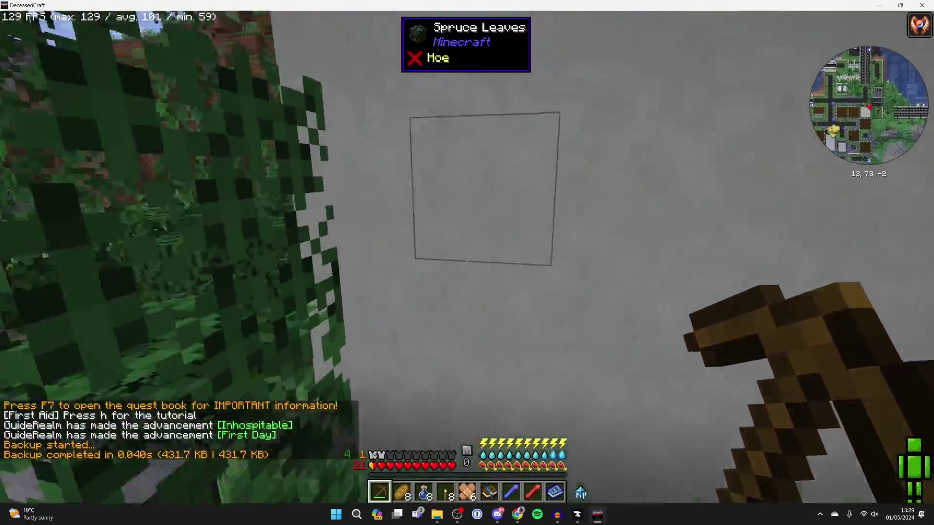
{"action": "key", "text": "s"}
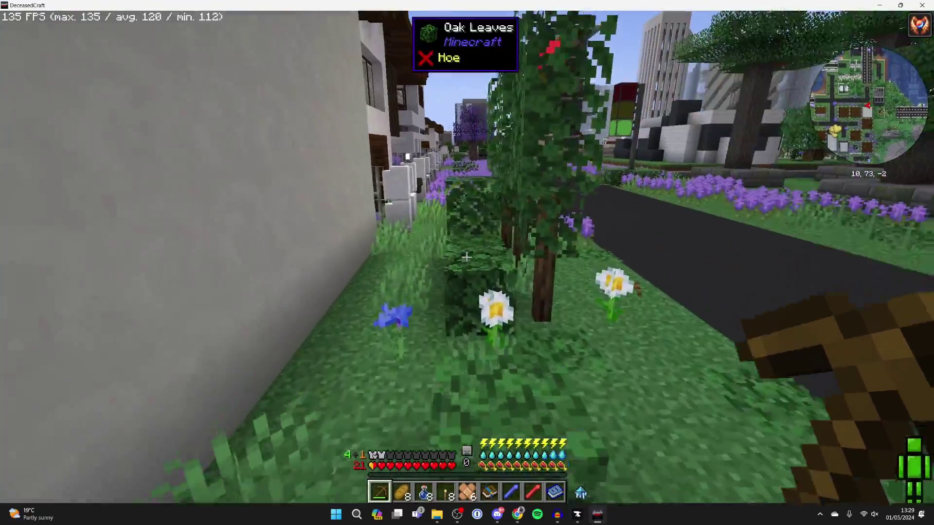
{"action": "key", "text": "w"}
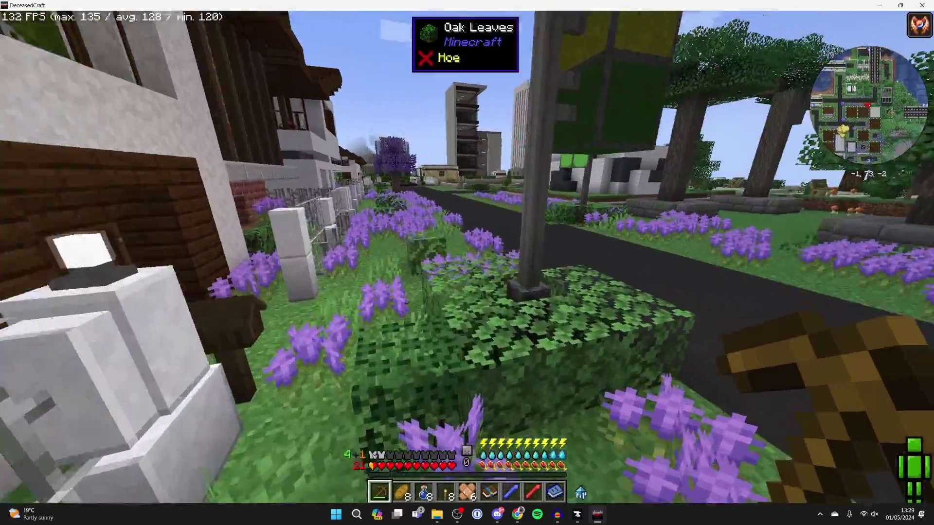
{"action": "key", "text": "w"}
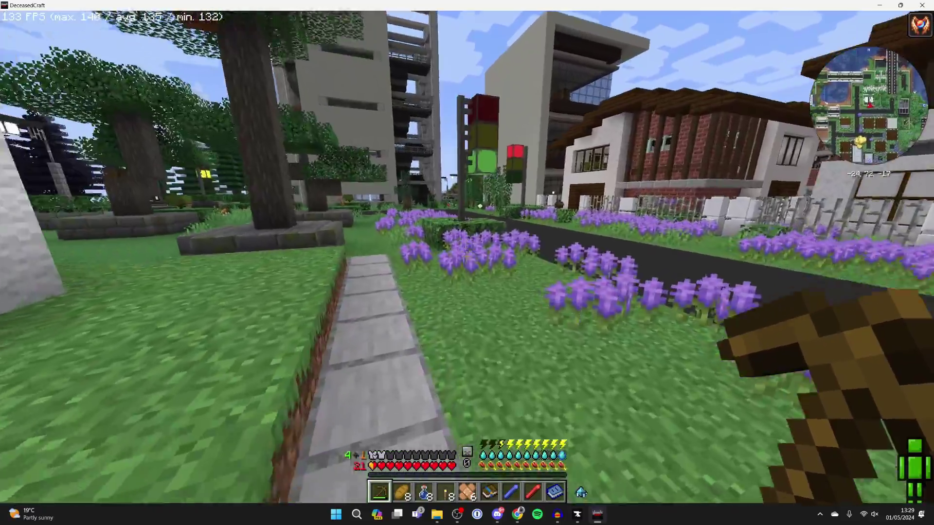
{"action": "key", "text": "w"}
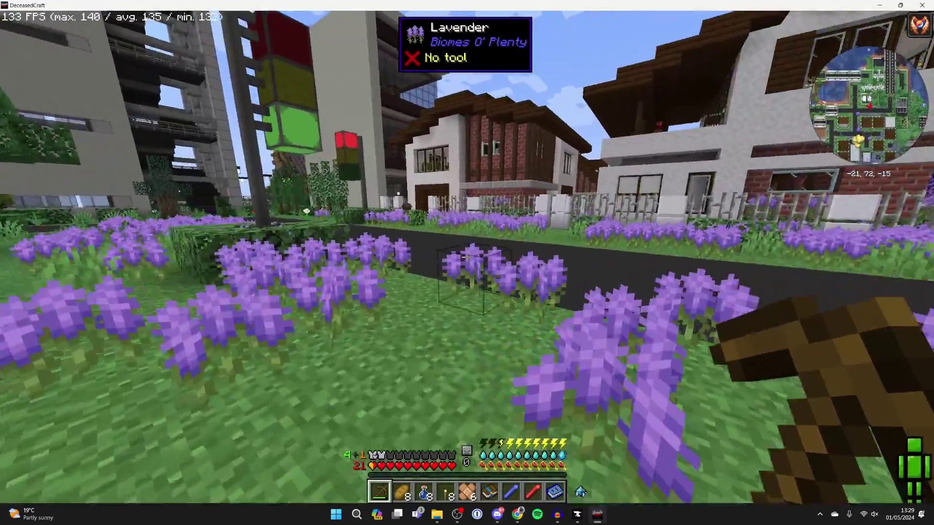
{"action": "key", "text": "w"}
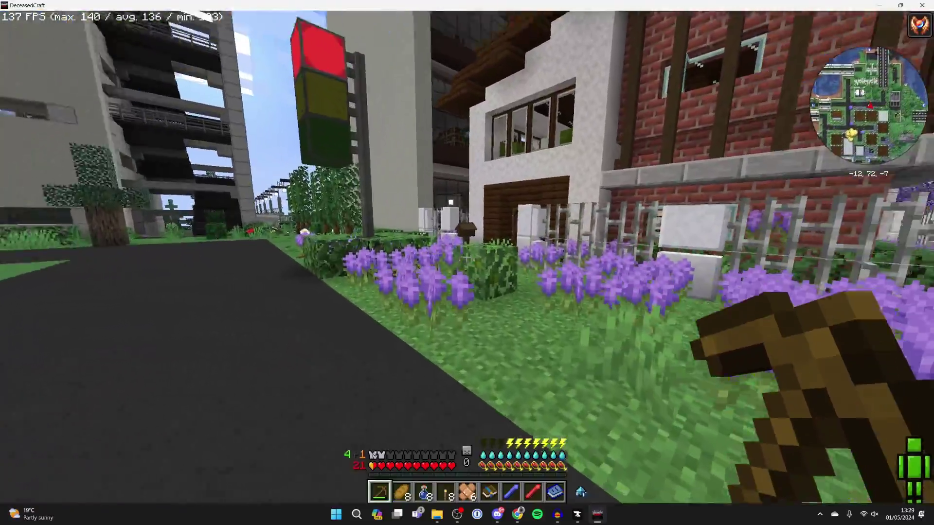
{"action": "key", "text": "w"}
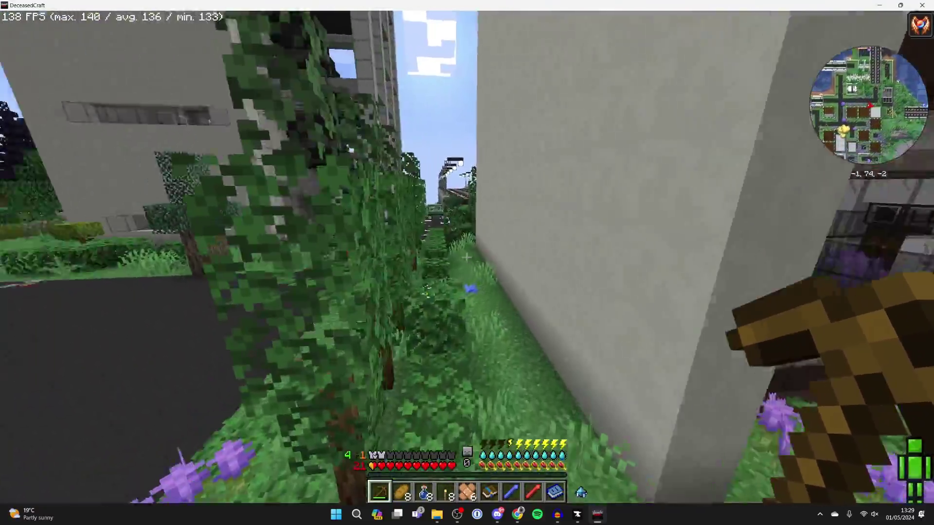
{"action": "key", "text": "w"}
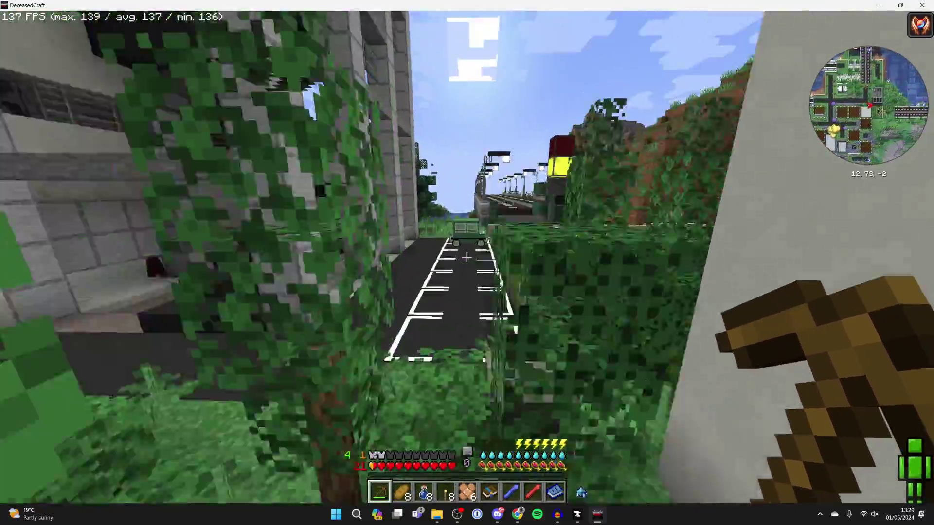
{"action": "key", "text": "w"}
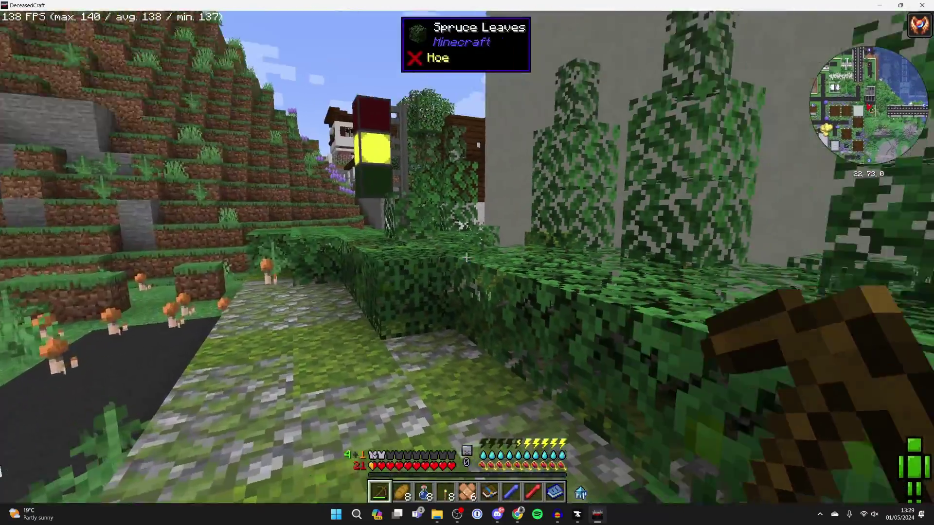
- Pause the game and switch to the Apex Hosting server panel
{"action": "key", "text": "Escape"}
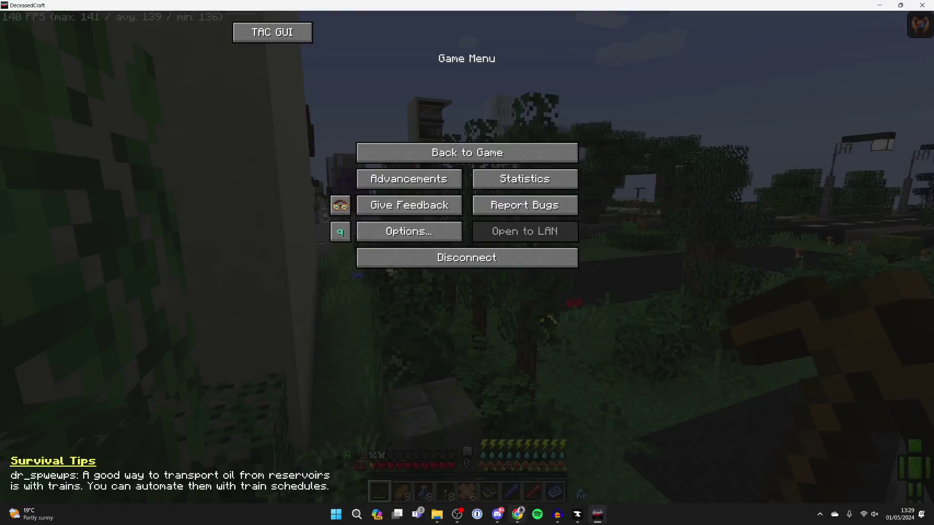
{"action": "left_click", "coordinate": [518, 516]}
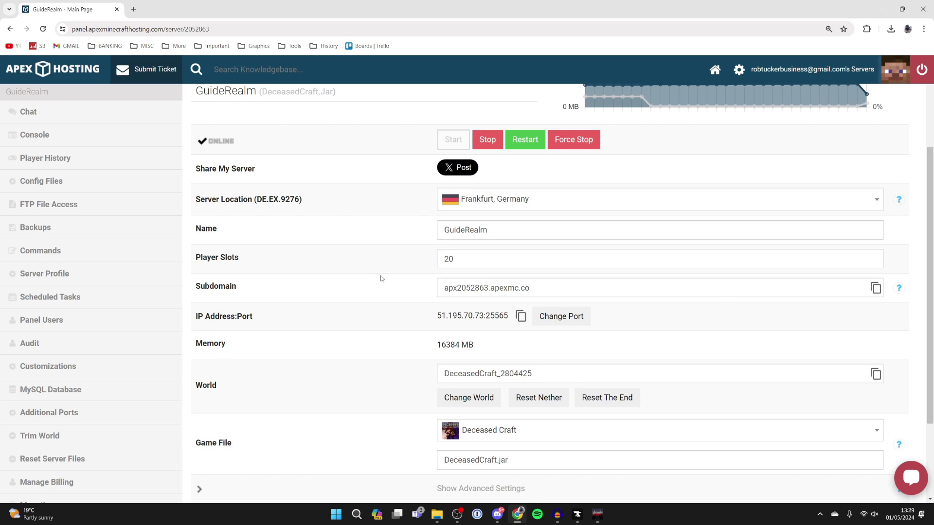
{"action": "scroll", "coordinate": [107, 262], "scroll_direction": "up", "scroll_amount": 3}
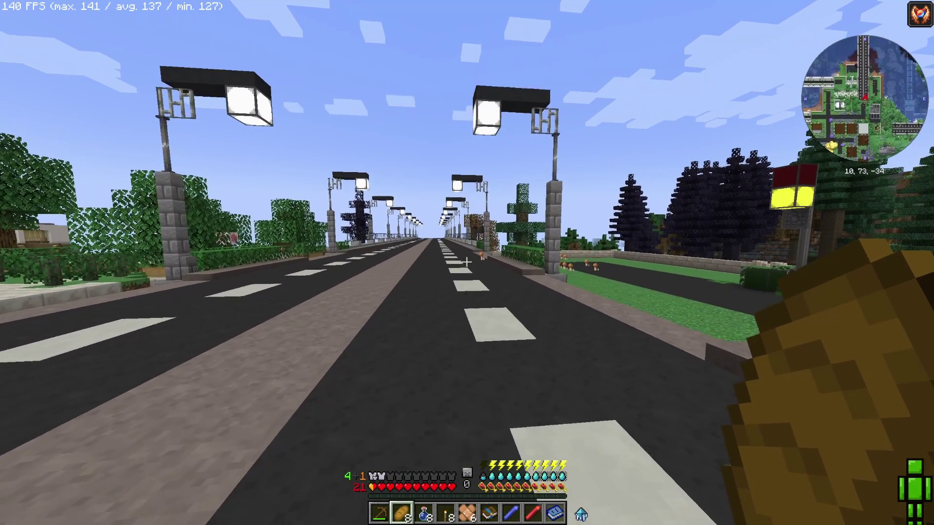
- Hop the hedge into the mushroom field, briefly open and close chat, then head back to the road
{"action": "key", "text": "w"}
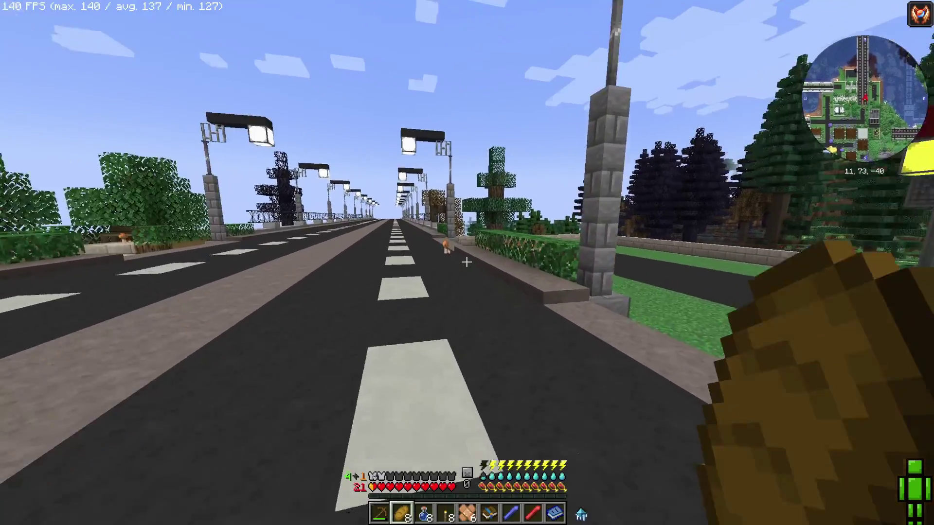
{"action": "key", "text": "space"}
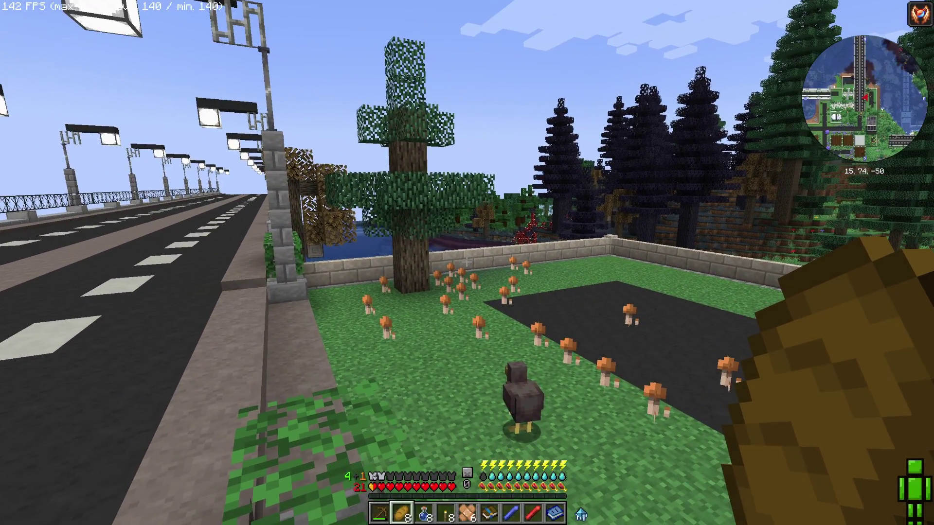
{"action": "key", "text": "t"}
{"action": "key", "text": "Escape"}
{"action": "key", "text": "w"}
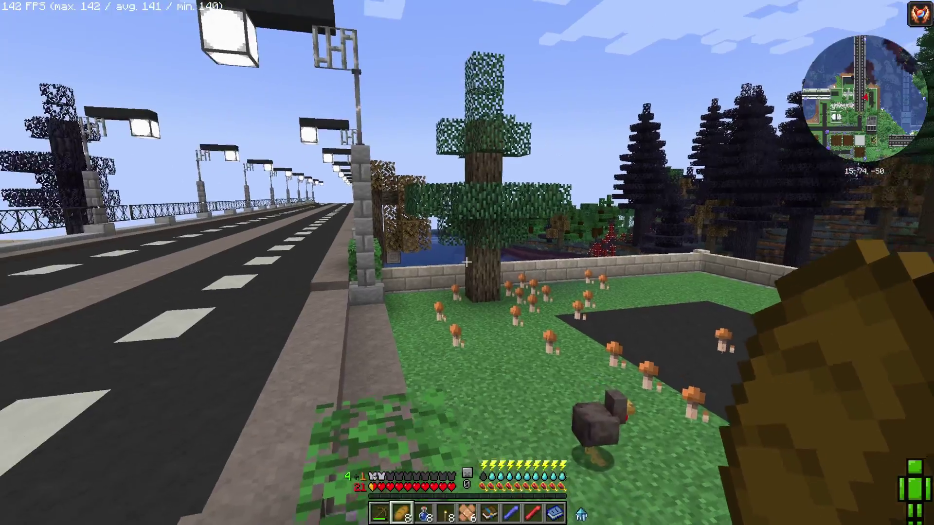
- Walk along the sidewalk and across the lamp-lit bridge to the end of its railing
{"action": "key", "text": "w"}
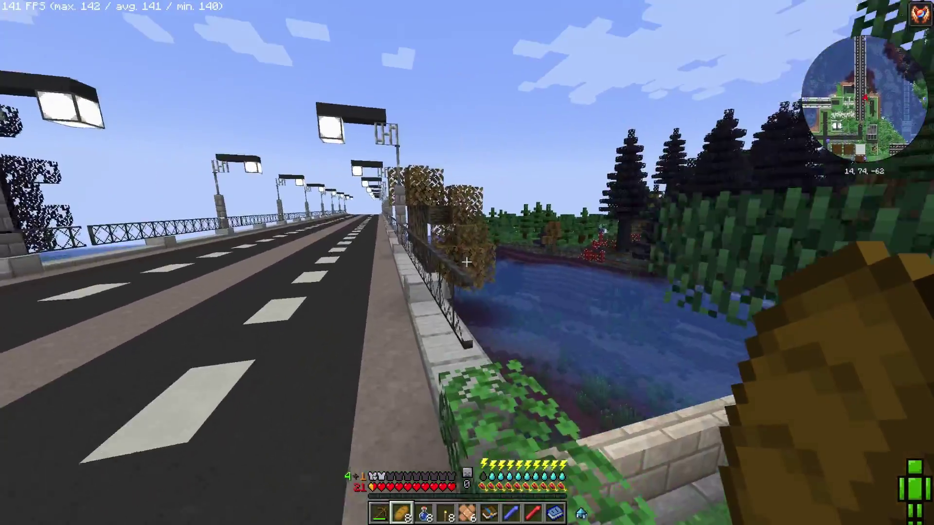
{"action": "key", "text": "w"}
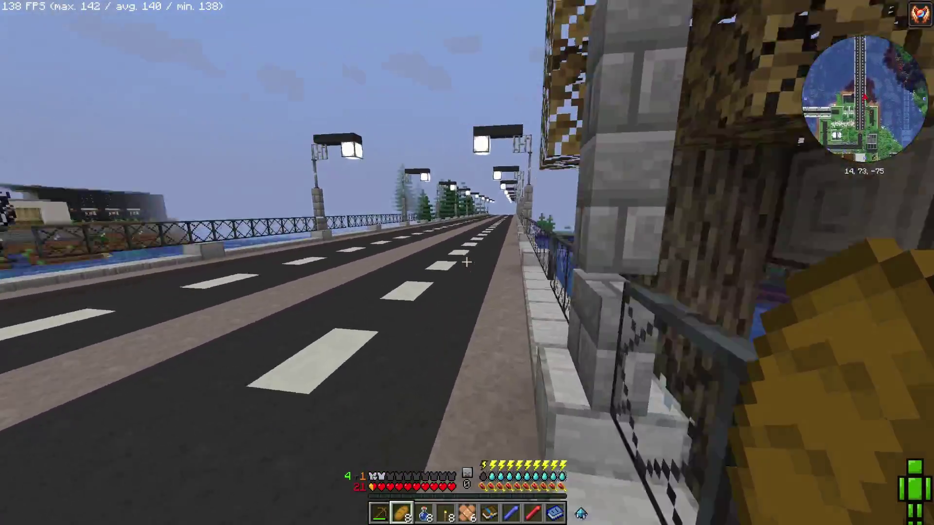
{"action": "key", "text": "w"}
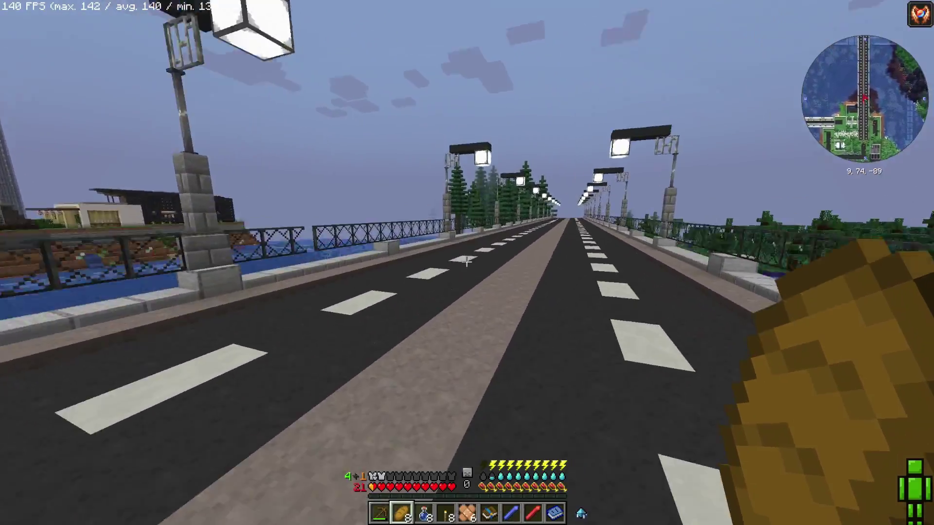
{"action": "key", "text": "w"}
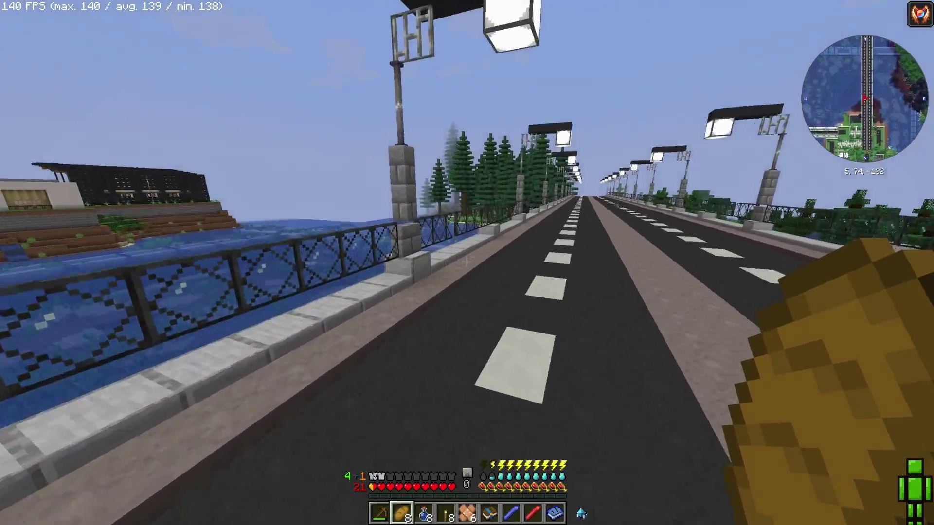
{"action": "key", "text": "w"}
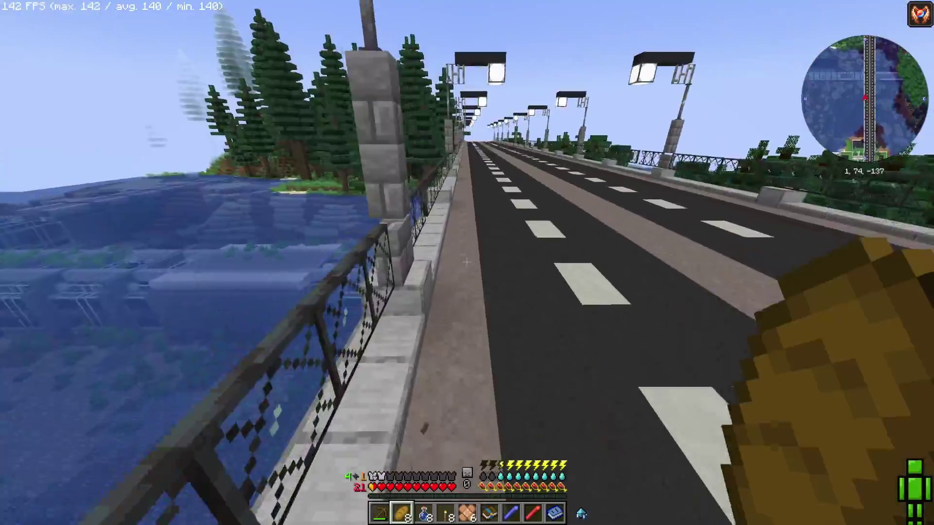
{"action": "key", "text": "w"}
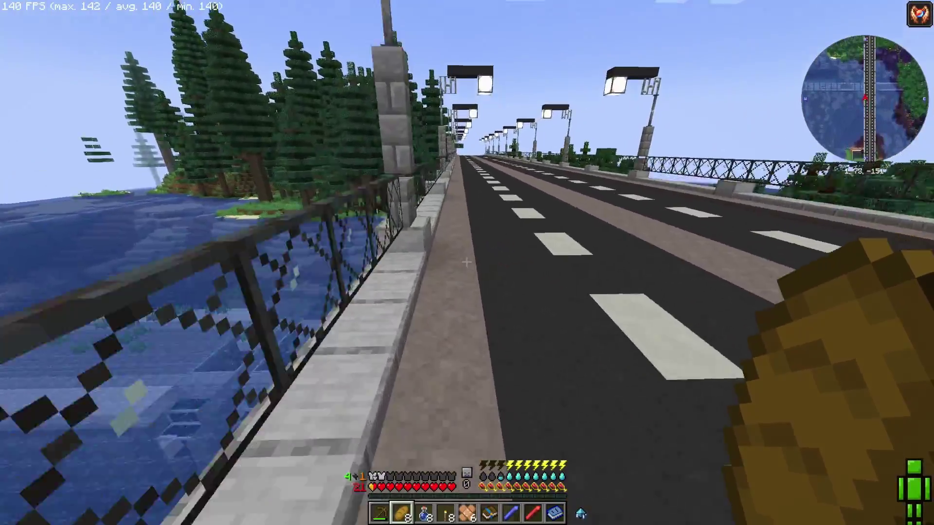
{"action": "key", "text": "w"}
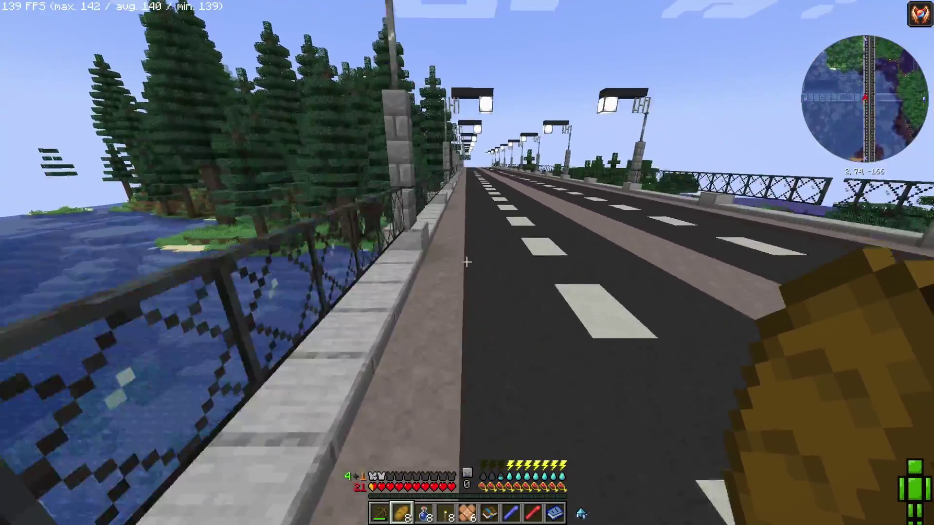
{"action": "key", "text": "w"}
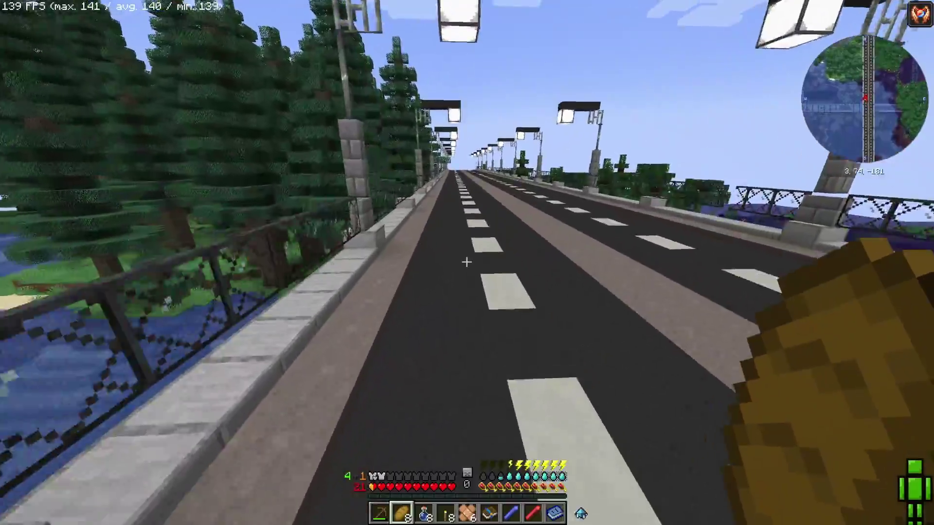
{"action": "key", "text": "w"}
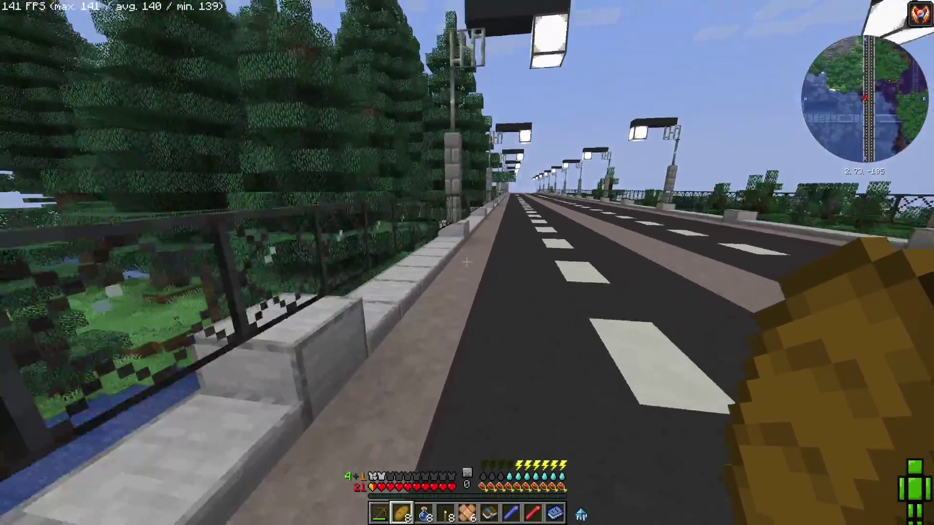
{"action": "key", "text": "w"}
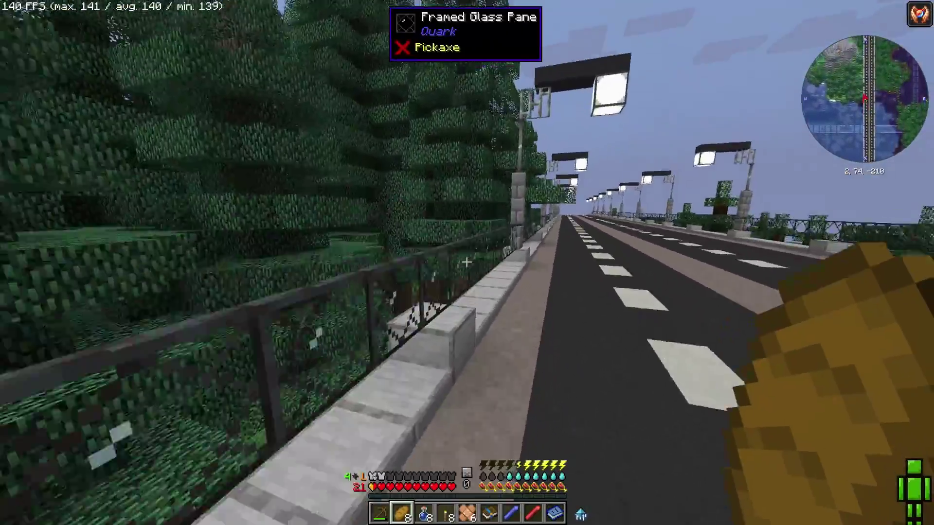